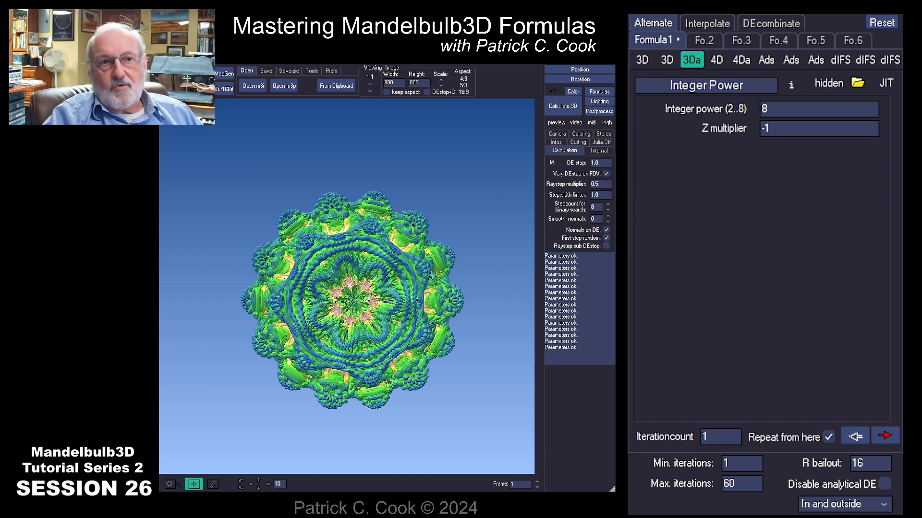
# Render the Integer Power bulb, then set up an Interpolate hybrid with IQ-bulb as the first formula.
pyautogui.click(563, 105)
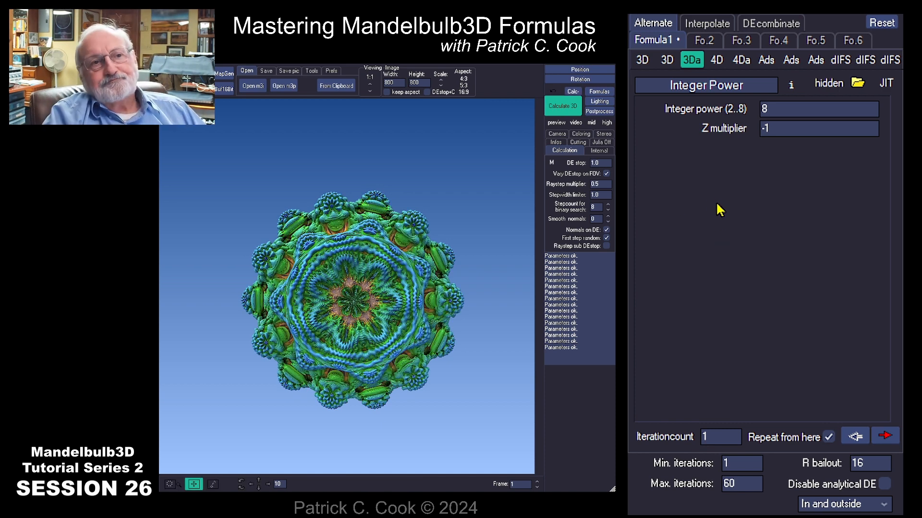
pyautogui.click(708, 27)
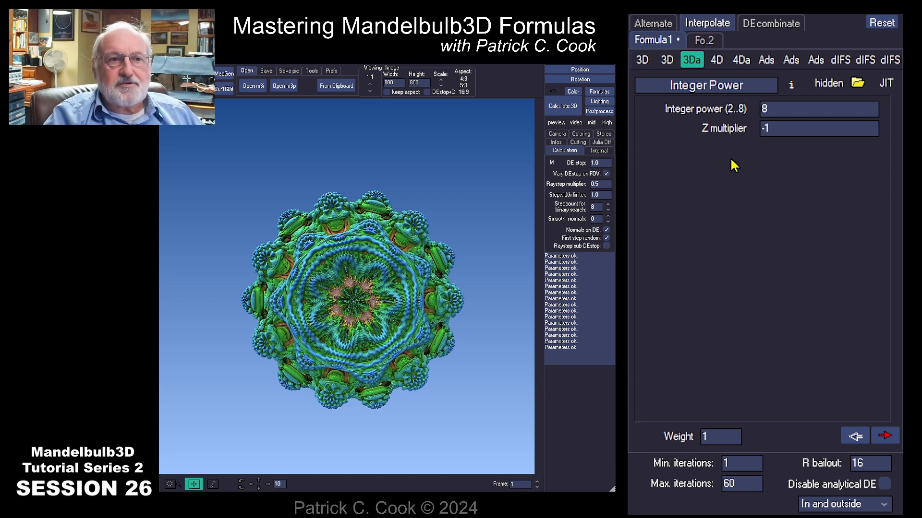
pyautogui.click(667, 61)
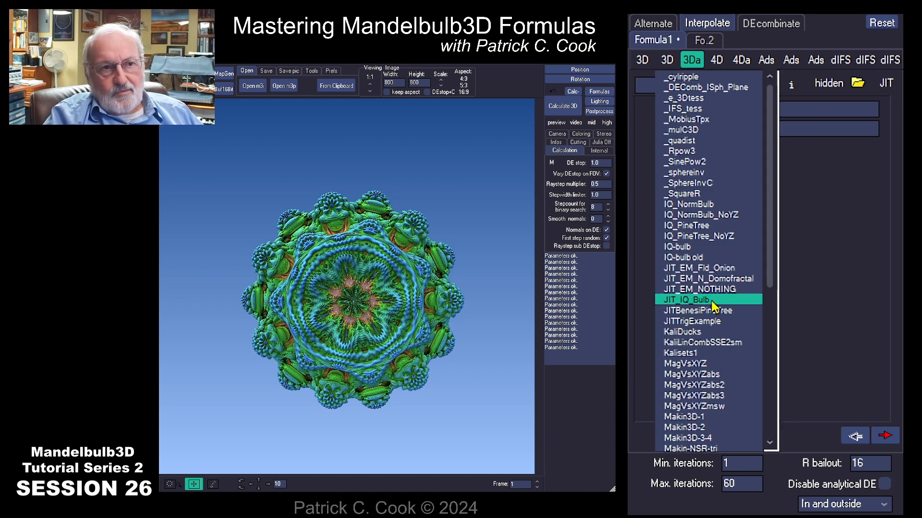
pyautogui.click(691, 248)
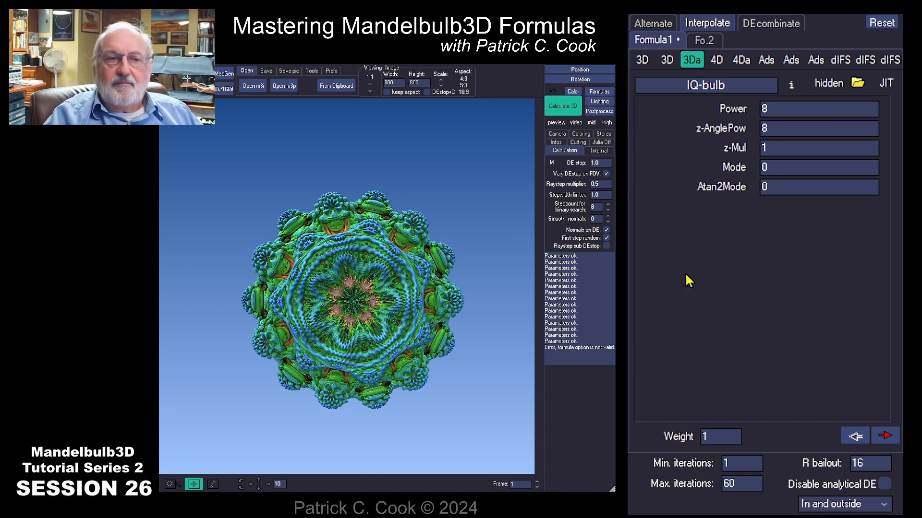
# Load the 4D formula Hopf4D as the second formula of the hybrid.
pyautogui.click(702, 41)
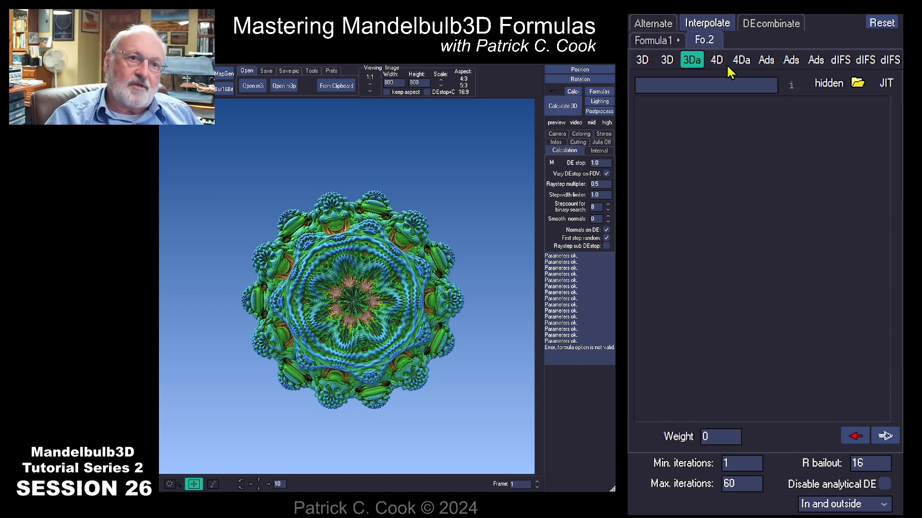
pyautogui.click(715, 62)
pyautogui.click(701, 62)
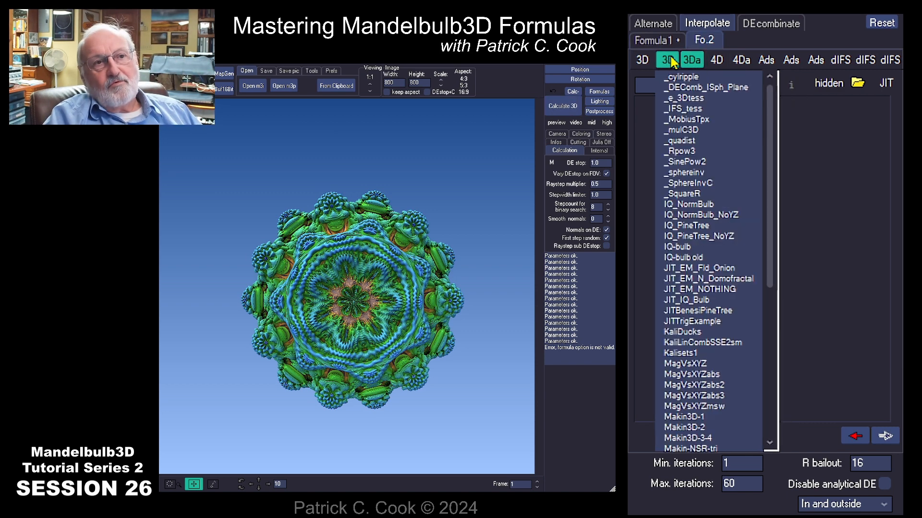
pyautogui.click(717, 61)
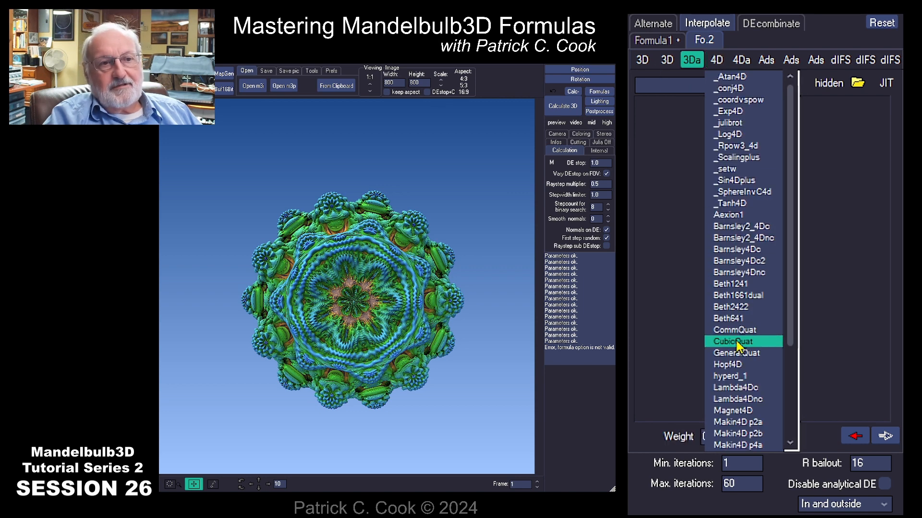
pyautogui.click(745, 367)
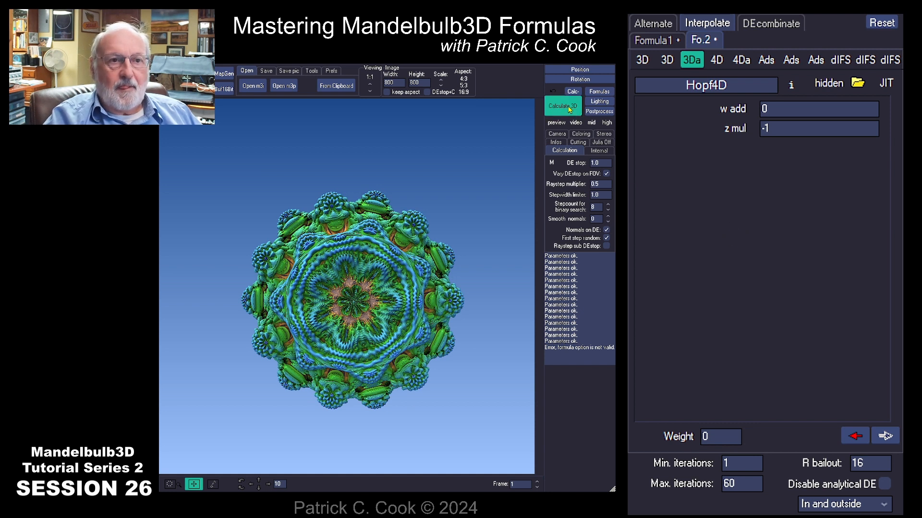
# Set the Hopf4D weight to 1 and render the interpolated hybrid.
pyautogui.moveTo(706, 437); pyautogui.dragTo(691, 447)
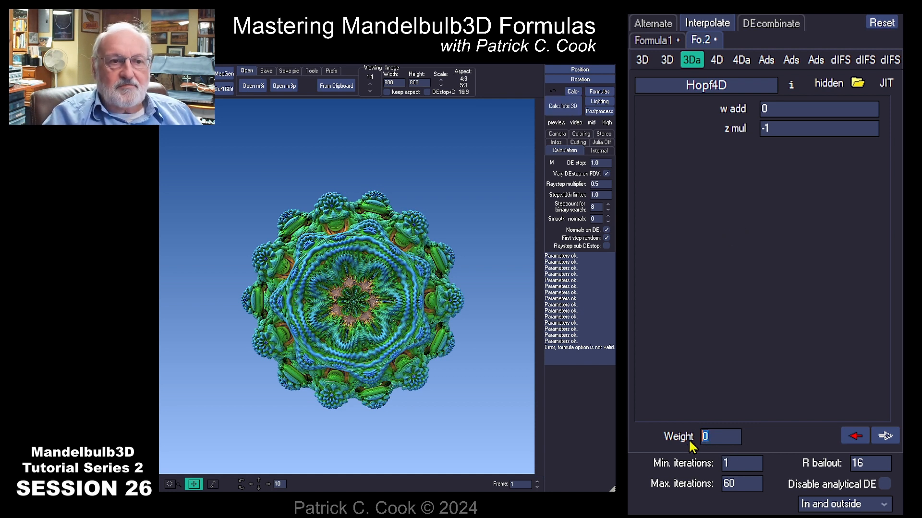
pyautogui.write('1')
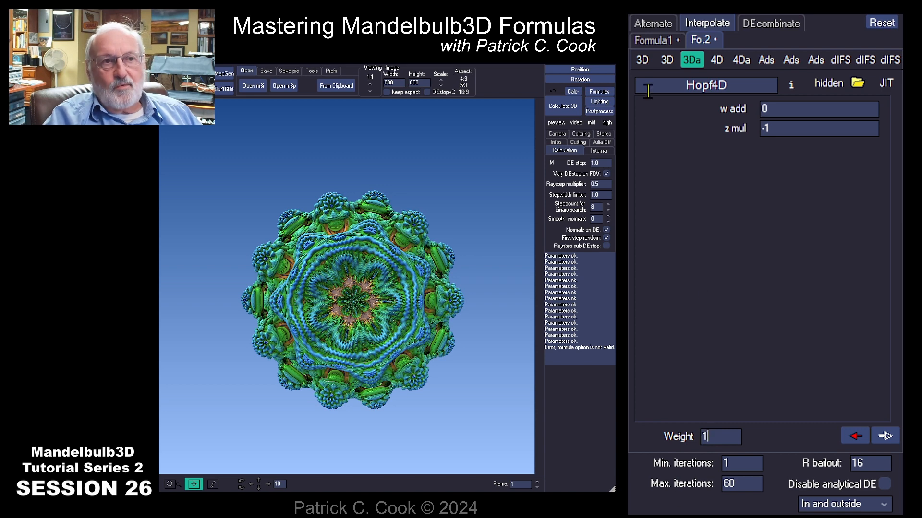
pyautogui.click(655, 40)
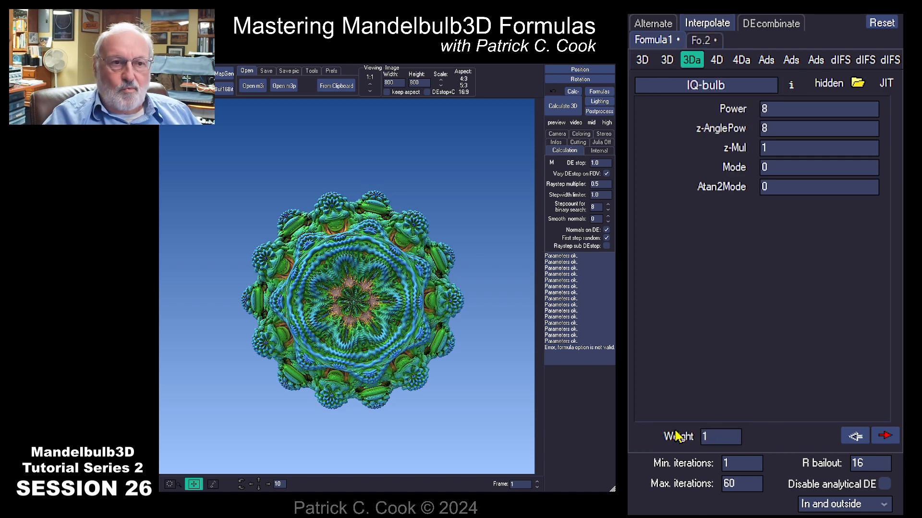
pyautogui.click(561, 107)
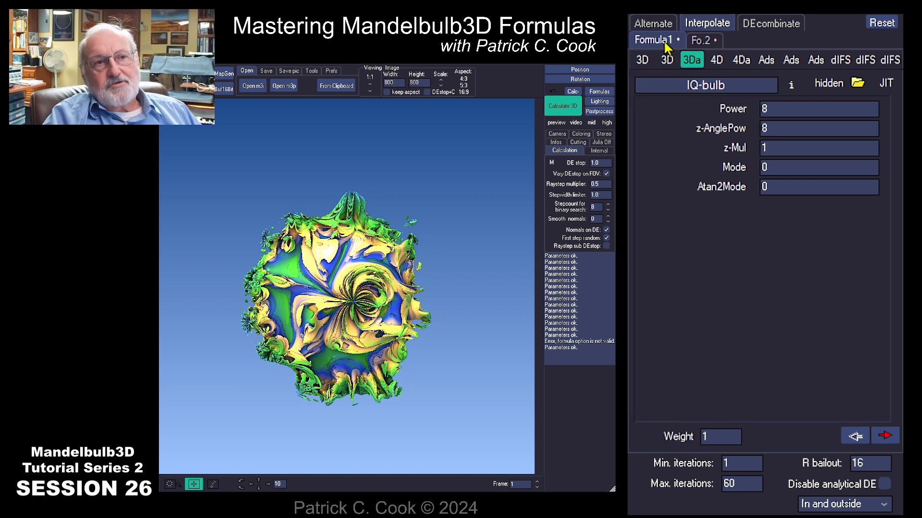
# Review the formulas assigned to both slots of the interpolated hybrid.
pyautogui.click(684, 85)
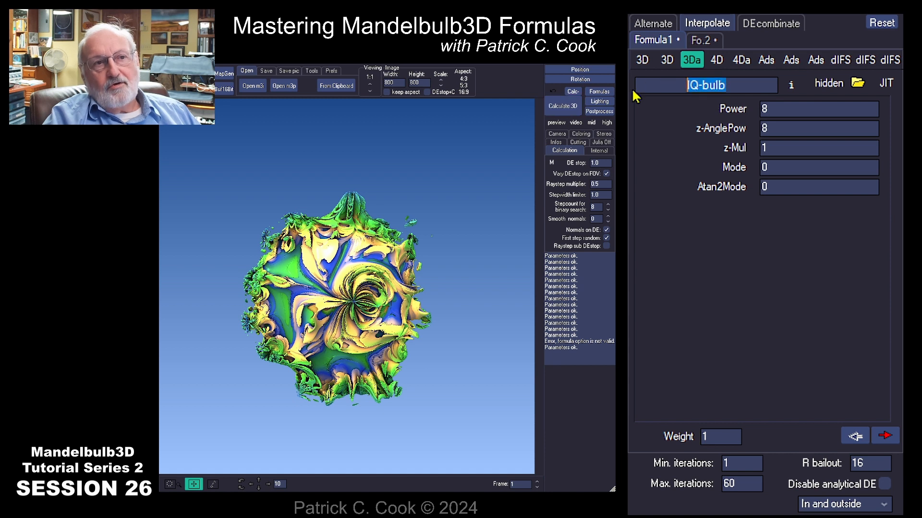
pyautogui.click(698, 42)
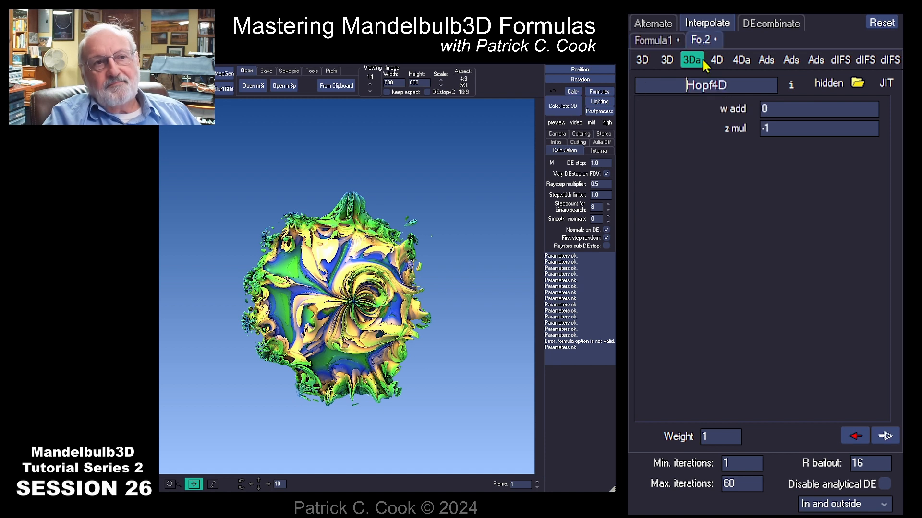
pyautogui.click(738, 86)
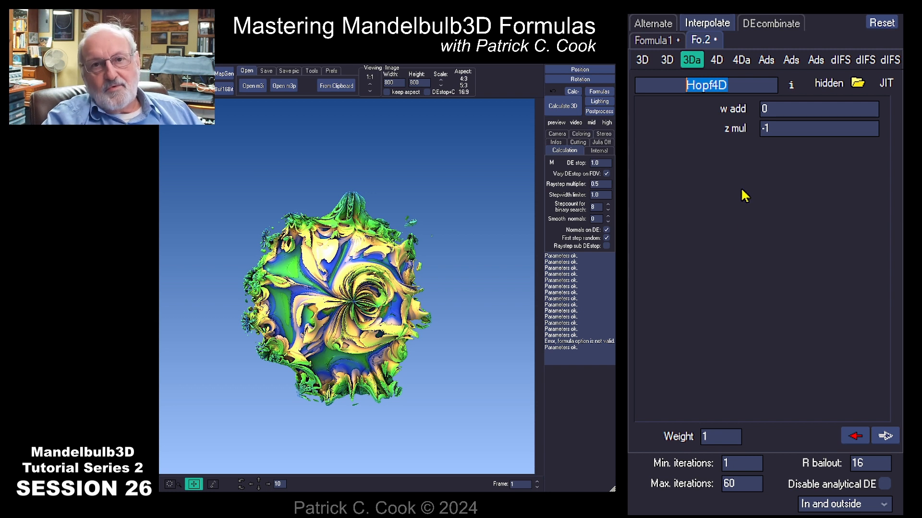
pyautogui.click(649, 41)
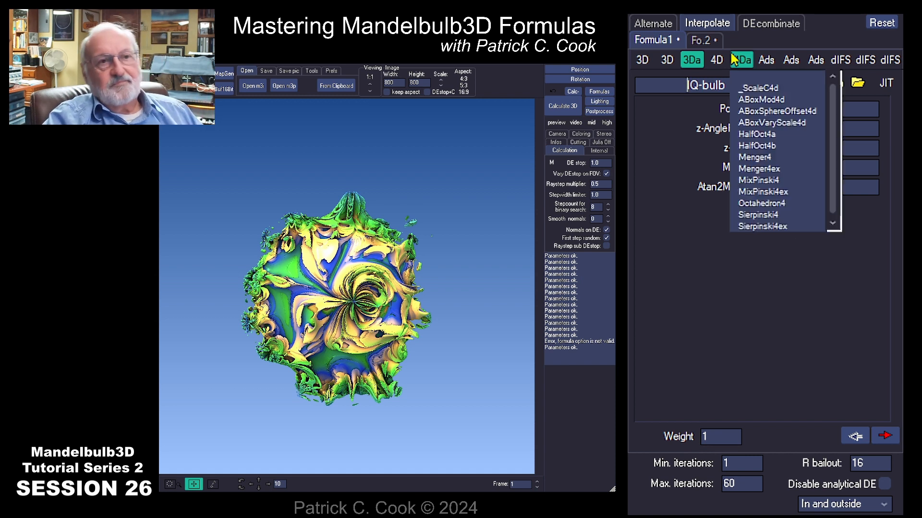
# Replace the second formula with MitreIFS and try to render its hybrid with IQ-bulb.
pyautogui.click(703, 40)
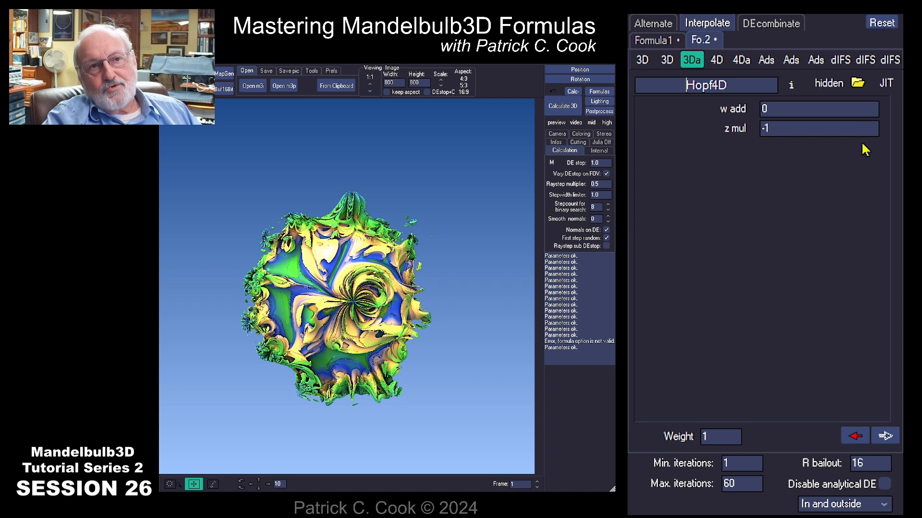
pyautogui.moveTo(867, 60)
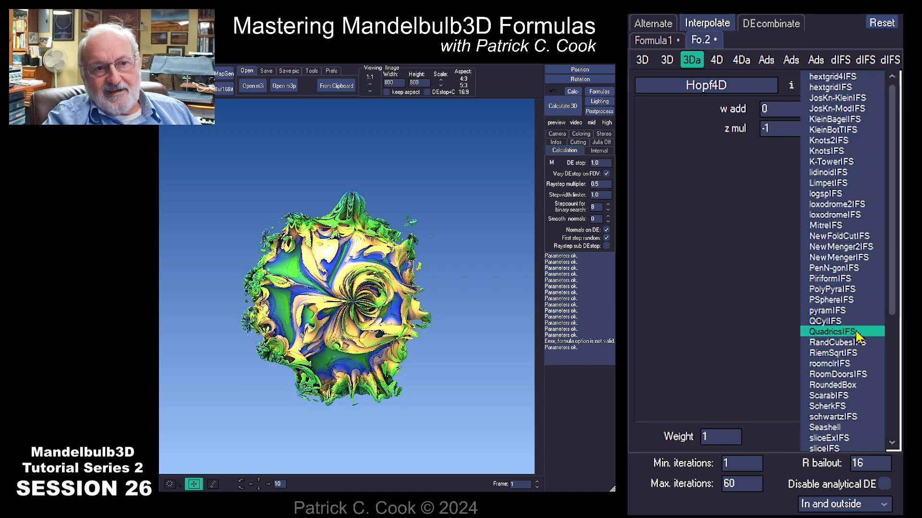
pyautogui.click(842, 226)
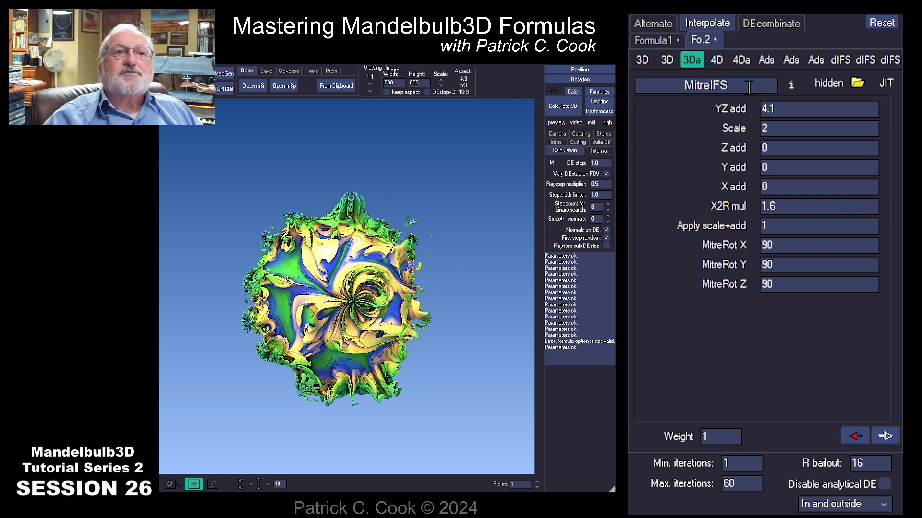
pyautogui.click(566, 108)
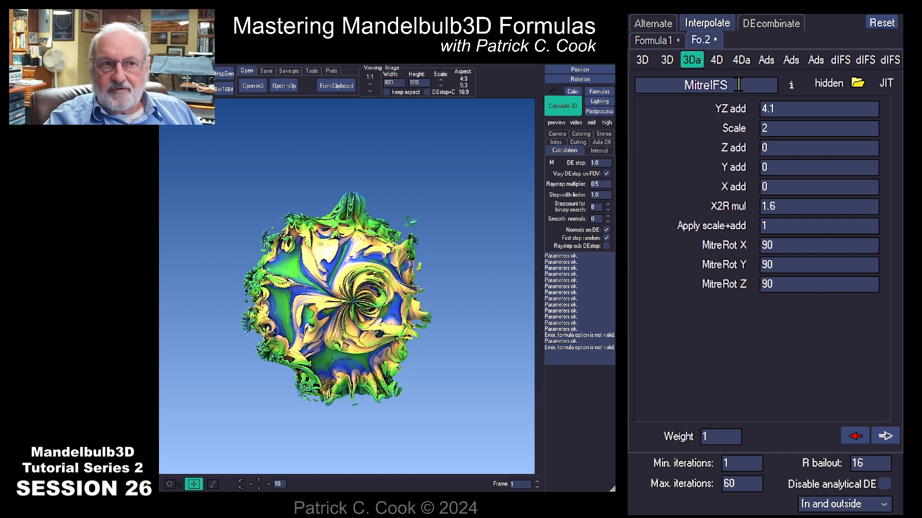
# Replace IQ-bulb in the first formula slot with the dIFS formula gearIFS.
pyautogui.click(656, 40)
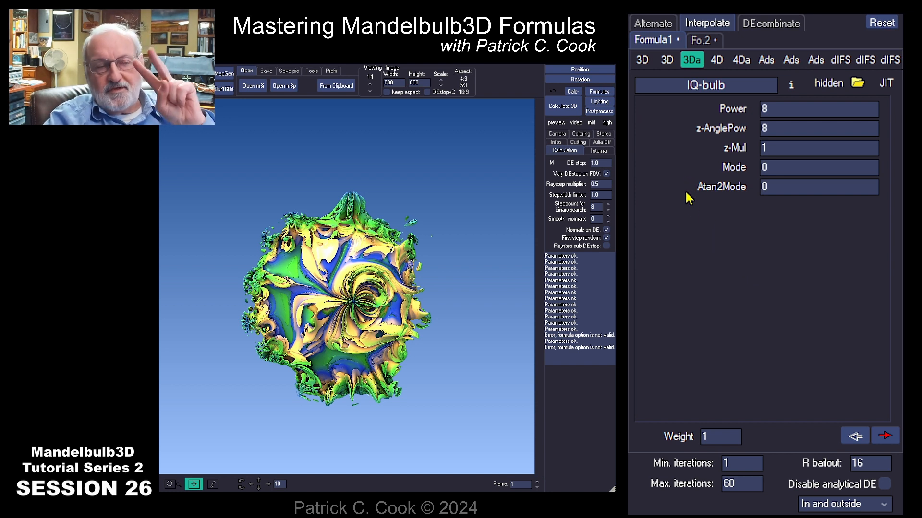
pyautogui.click(701, 41)
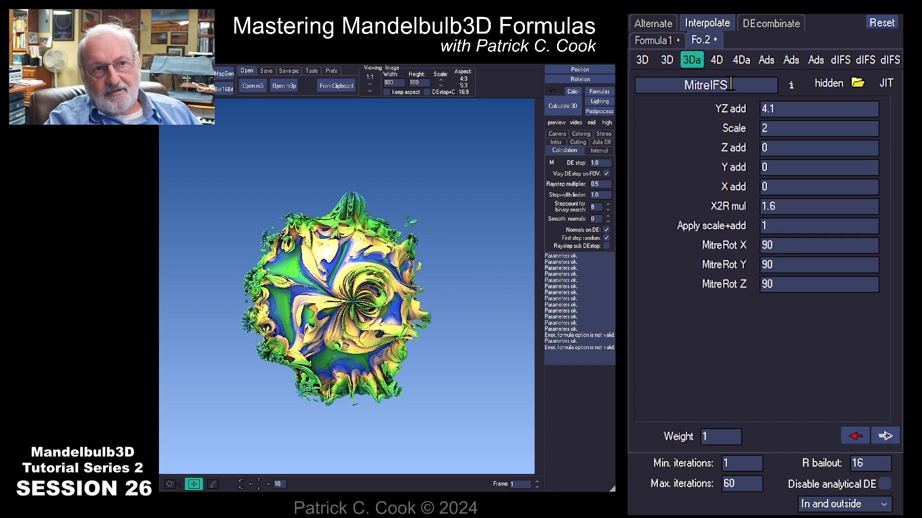
pyautogui.click(648, 40)
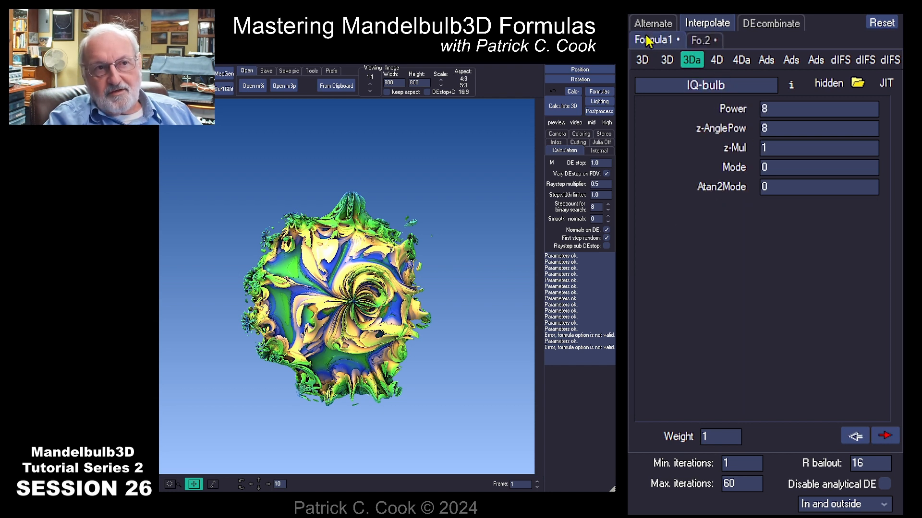
pyautogui.click(847, 60)
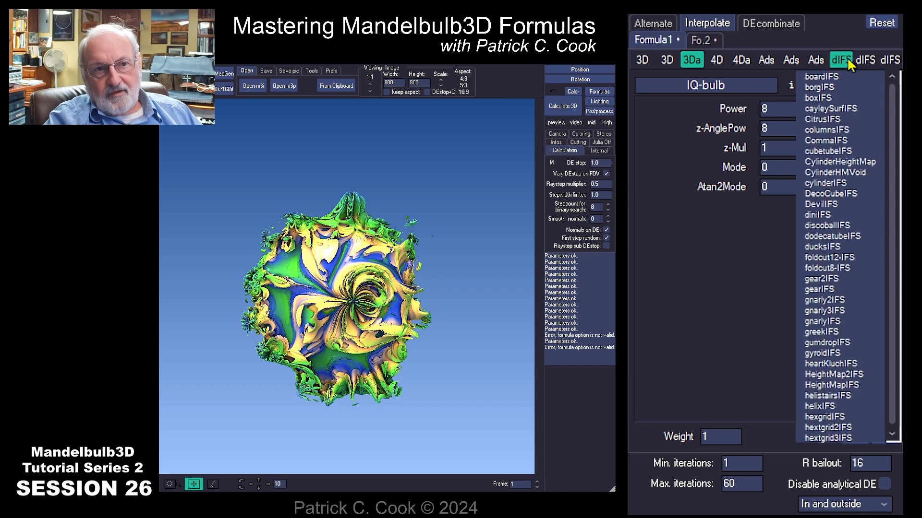
pyautogui.click(837, 291)
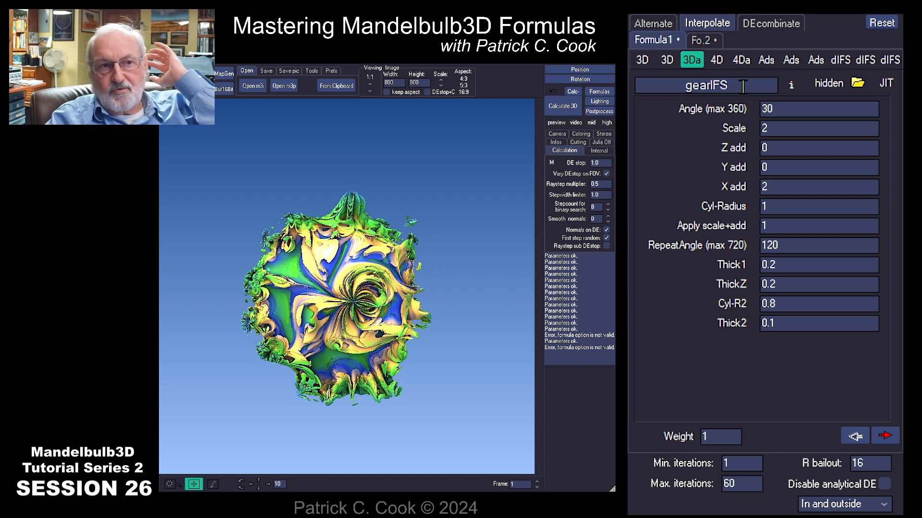
# Check both dIFS formula names and try to render the gearIFS and MitreIFS interpolation.
pyautogui.moveTo(739, 85); pyautogui.dragTo(665, 86)
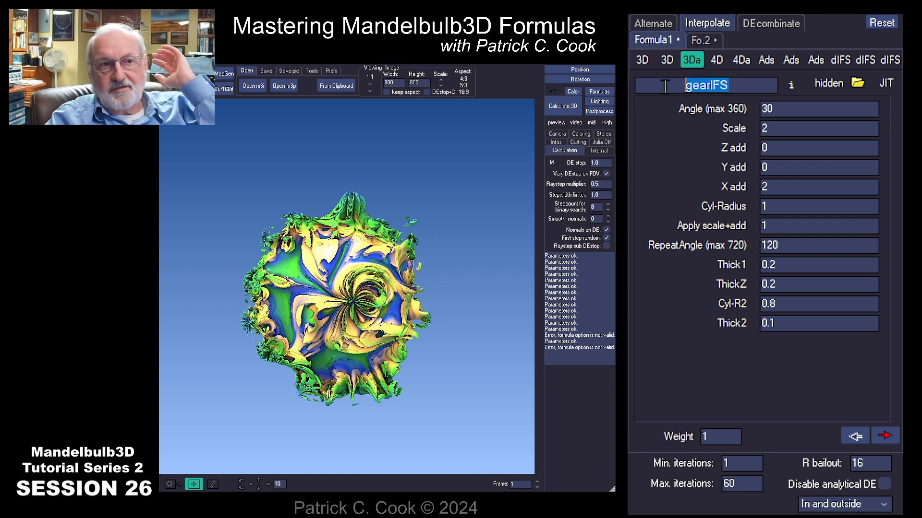
pyautogui.click(701, 42)
pyautogui.moveTo(737, 85); pyautogui.dragTo(653, 81)
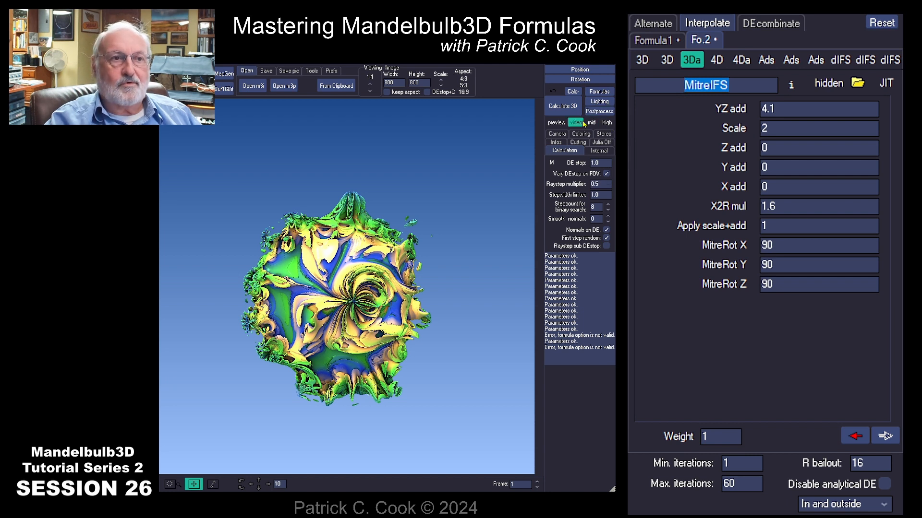
pyautogui.click(564, 110)
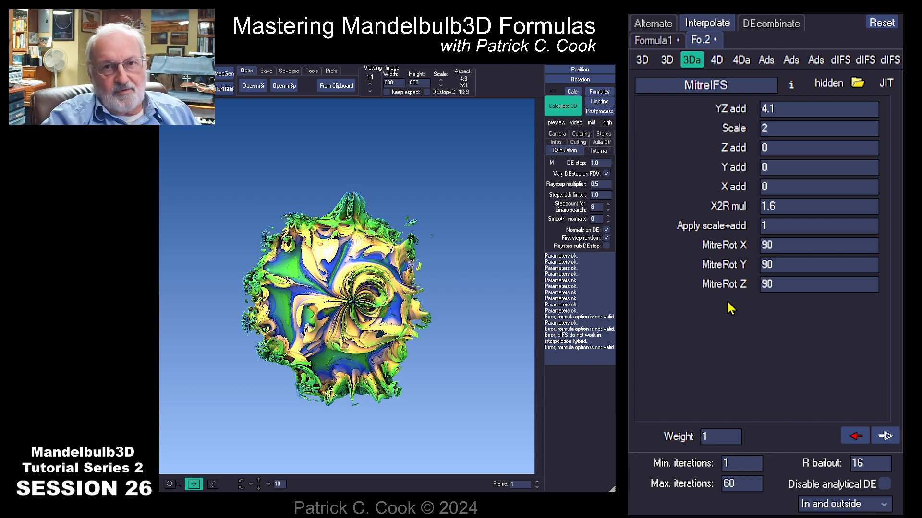
# Reset all formulas and load the 3D formula _IFS_tess into the first slot.
pyautogui.click(883, 23)
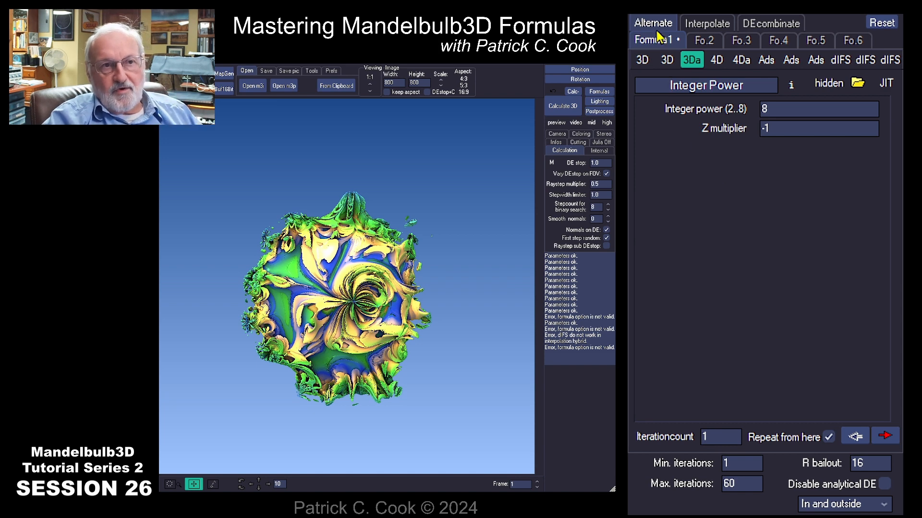
pyautogui.click(682, 85)
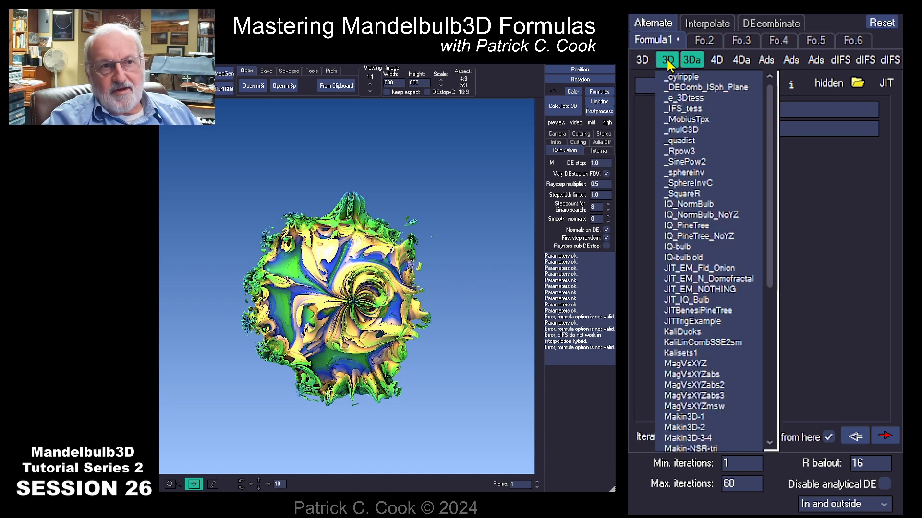
pyautogui.click(702, 110)
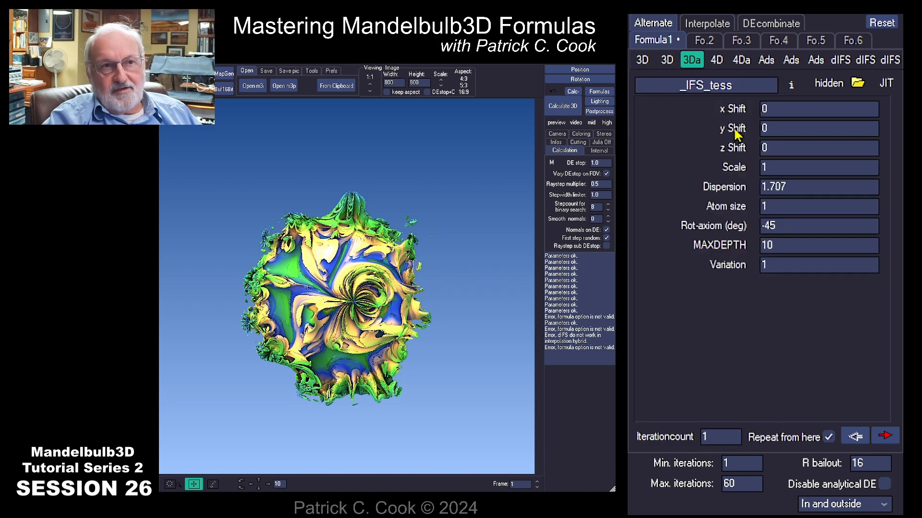
# Switch the hybrid mode to Interpolate and load the 3Da formula ATetraVS into the second slot.
pyautogui.click(705, 38)
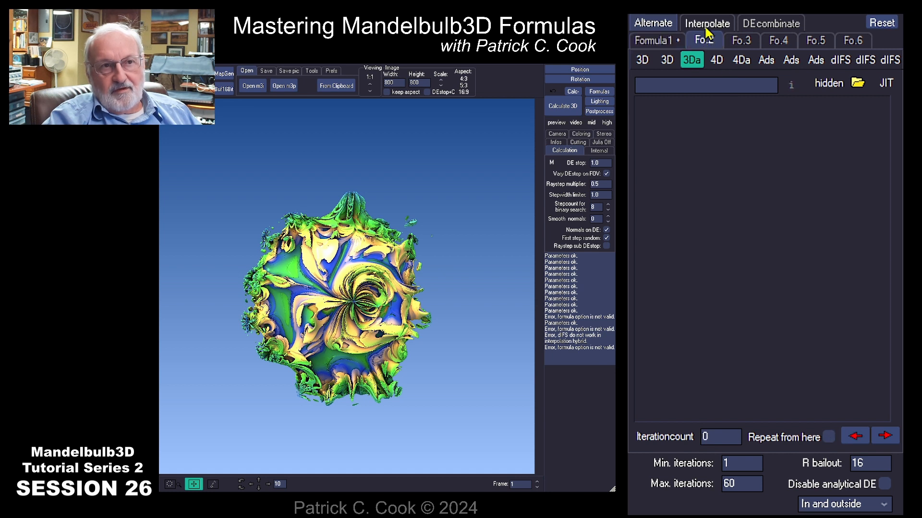
pyautogui.click(706, 25)
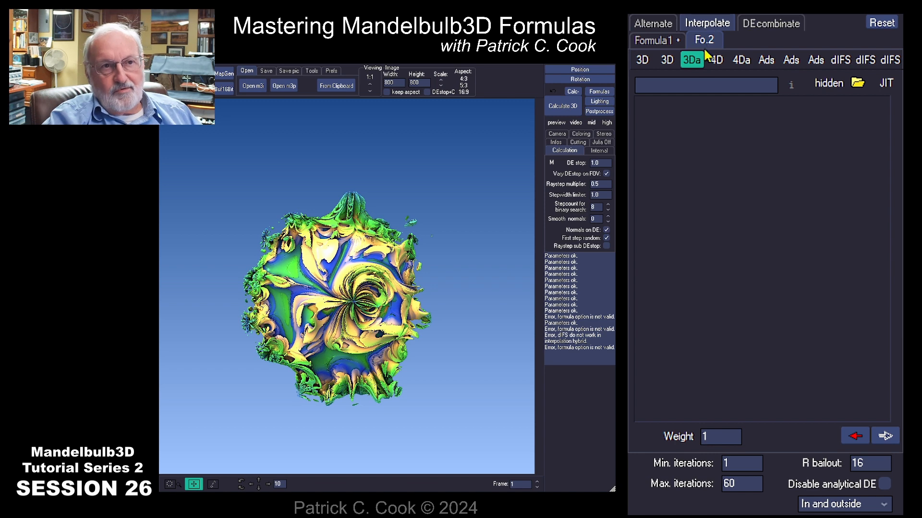
pyautogui.click(840, 61)
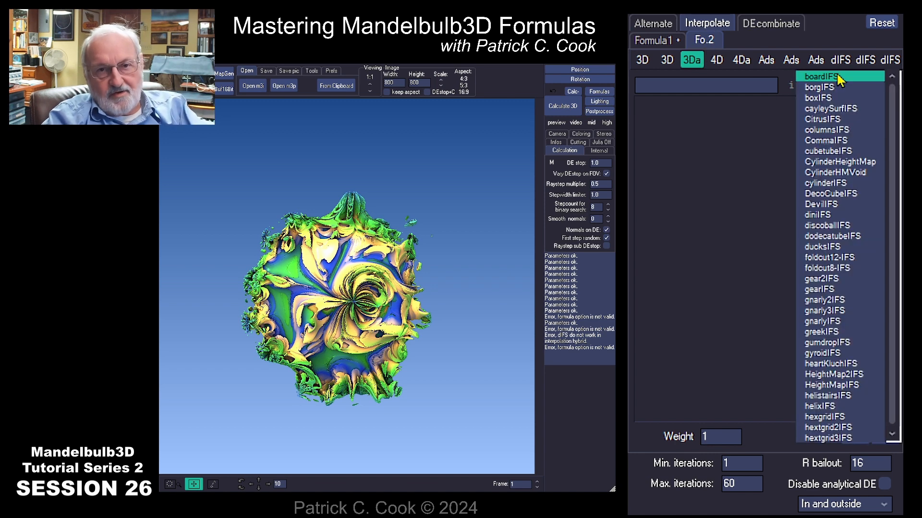
pyautogui.click(707, 41)
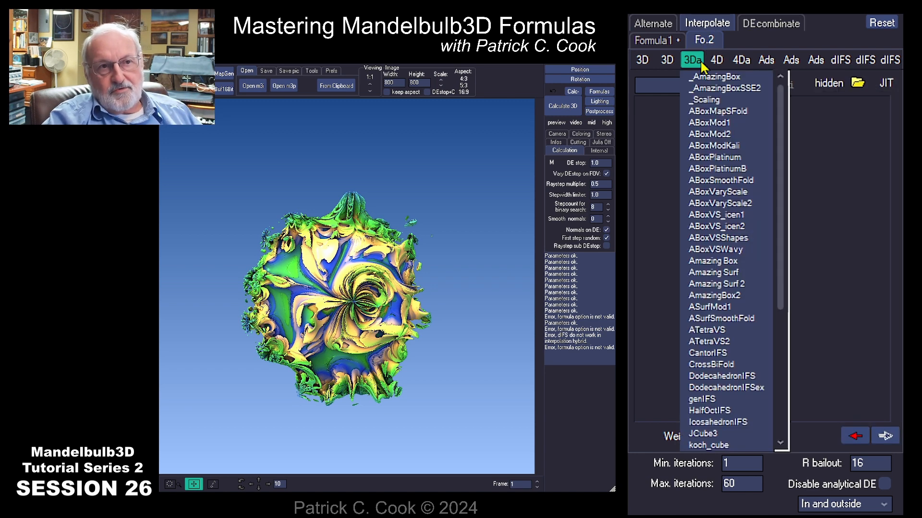
pyautogui.moveTo(699, 59)
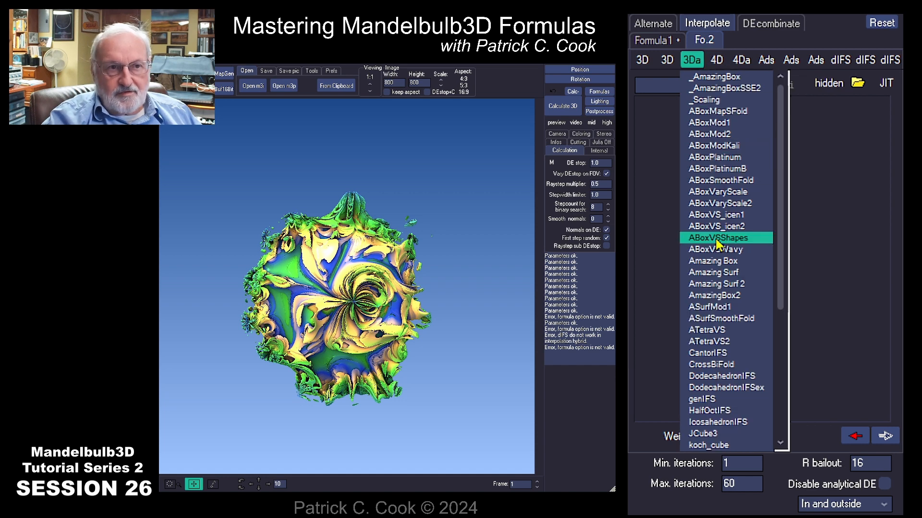
pyautogui.click(721, 332)
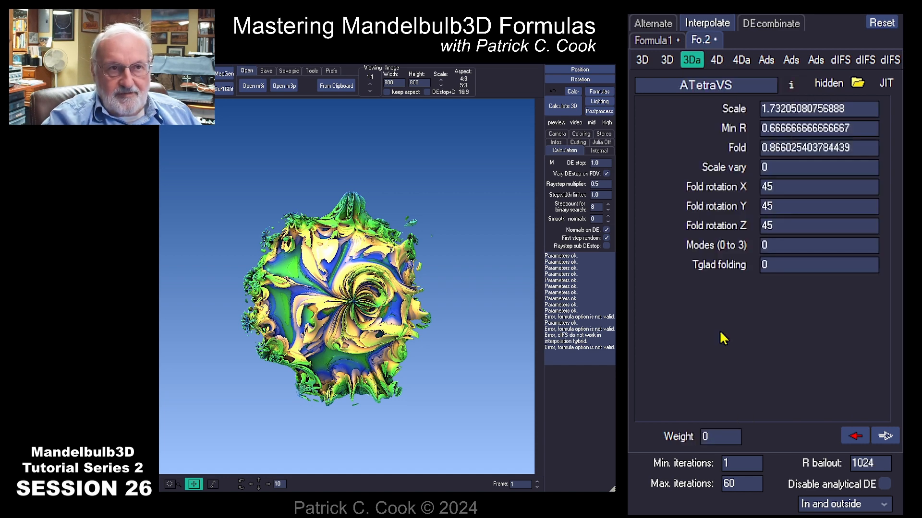
# Set the weight of ATetraVS to 1 and render its interpolation with _IFS_tess.
pyautogui.click(655, 41)
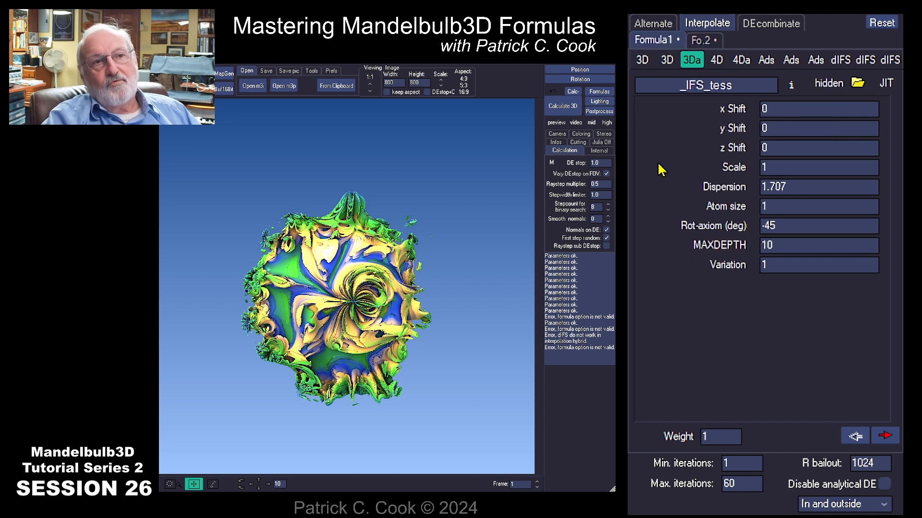
pyautogui.doubleClick(712, 437)
pyautogui.click(701, 42)
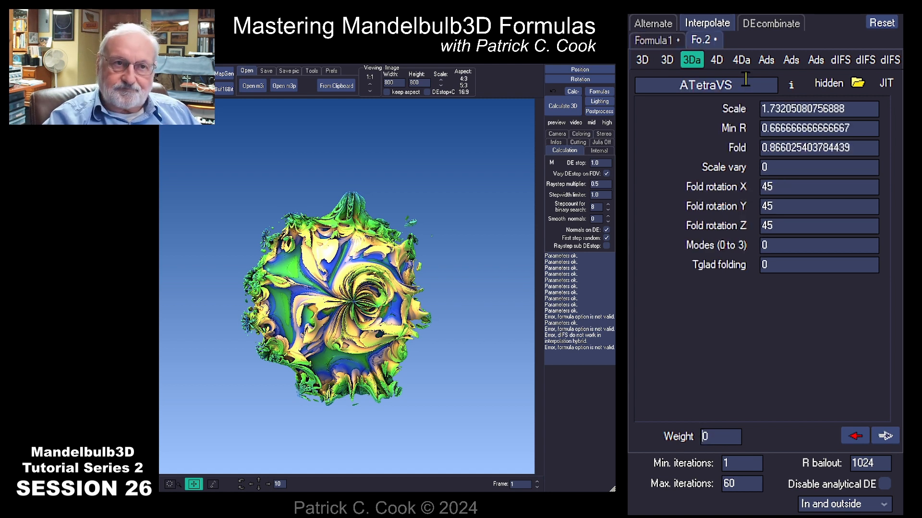
pyautogui.doubleClick(704, 437)
pyautogui.write('1')
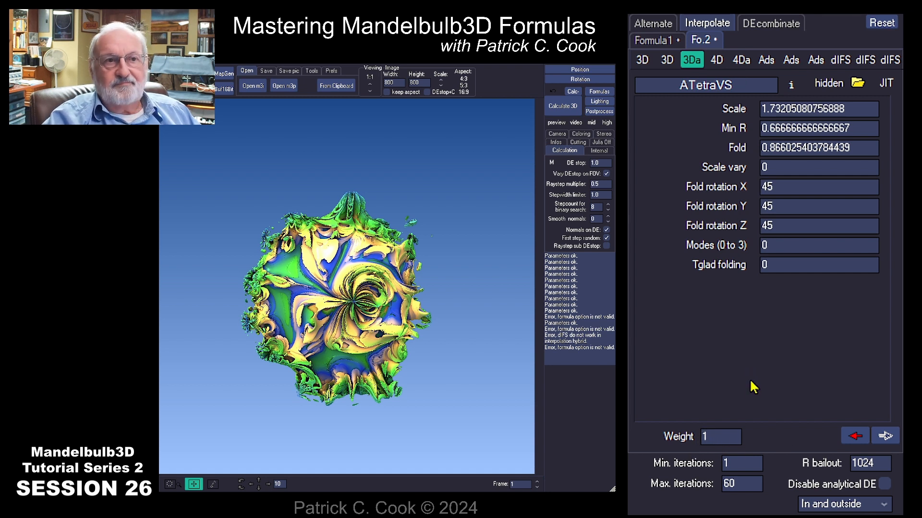
pyautogui.click(561, 109)
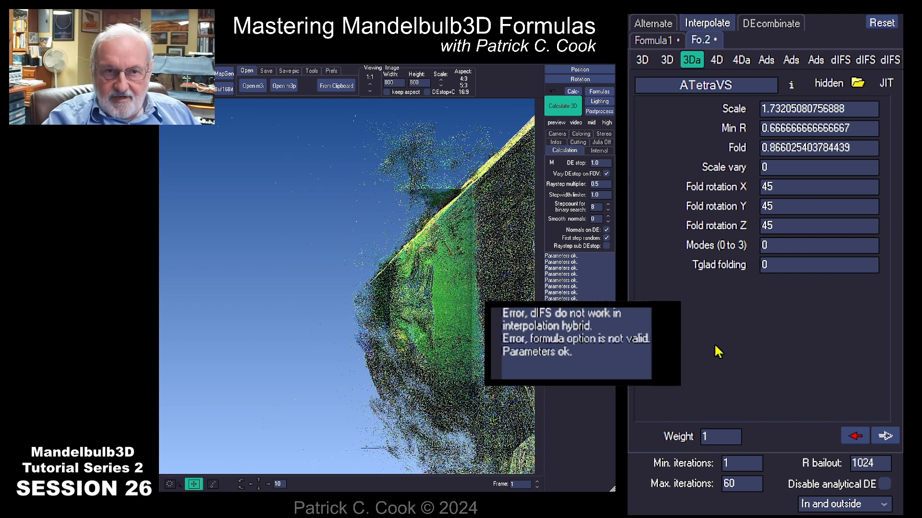
# Check the formula names in the first and second slots of the rendered hybrid.
pyautogui.click(654, 40)
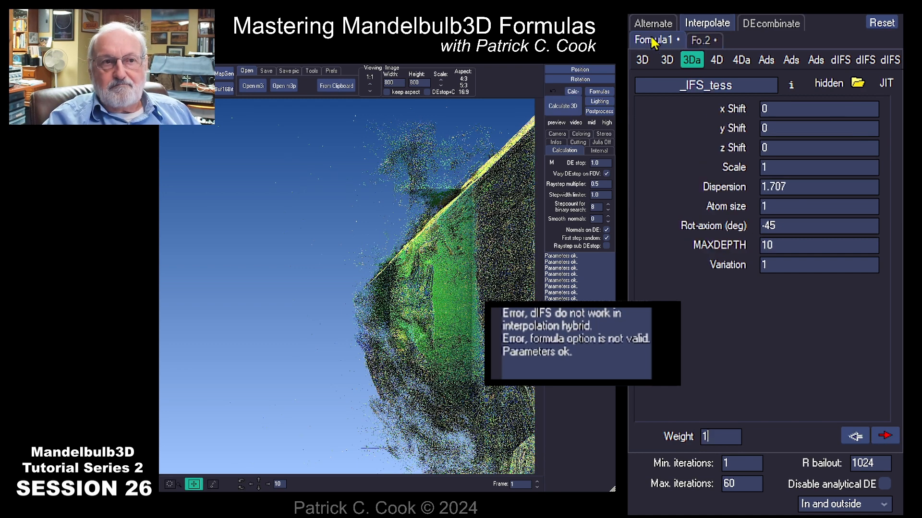
pyautogui.doubleClick(735, 85)
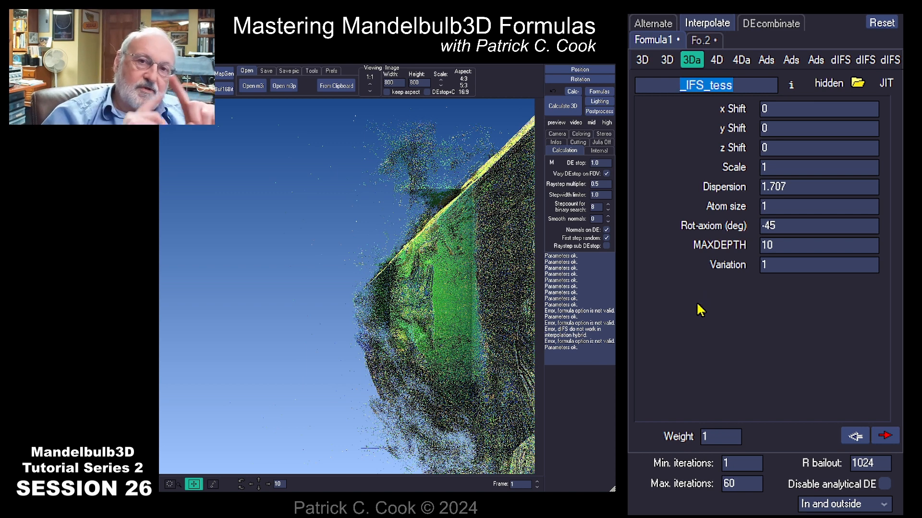
pyautogui.click(696, 42)
pyautogui.moveTo(709, 84); pyautogui.dragTo(653, 84)
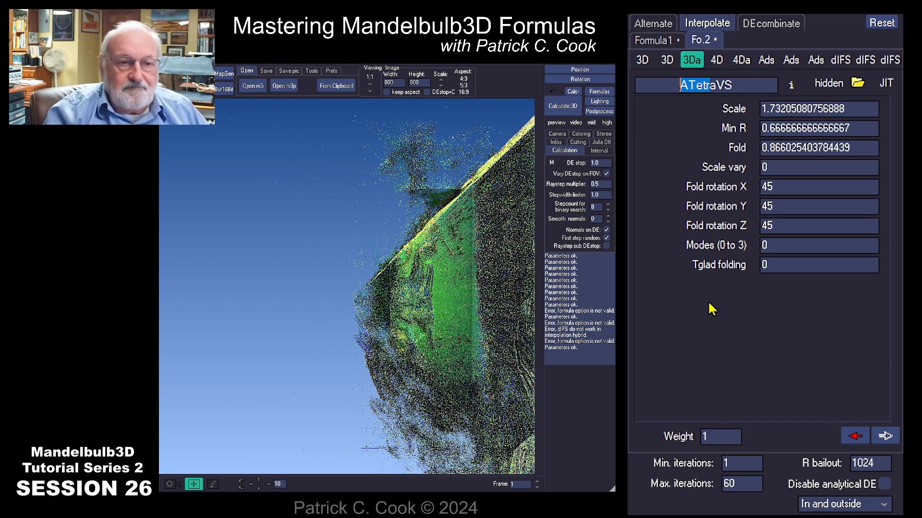
# Reset all formulas, switch to Interpolate mode and load the 3D formula _IFS_tess into the first slot.
pyautogui.click(882, 22)
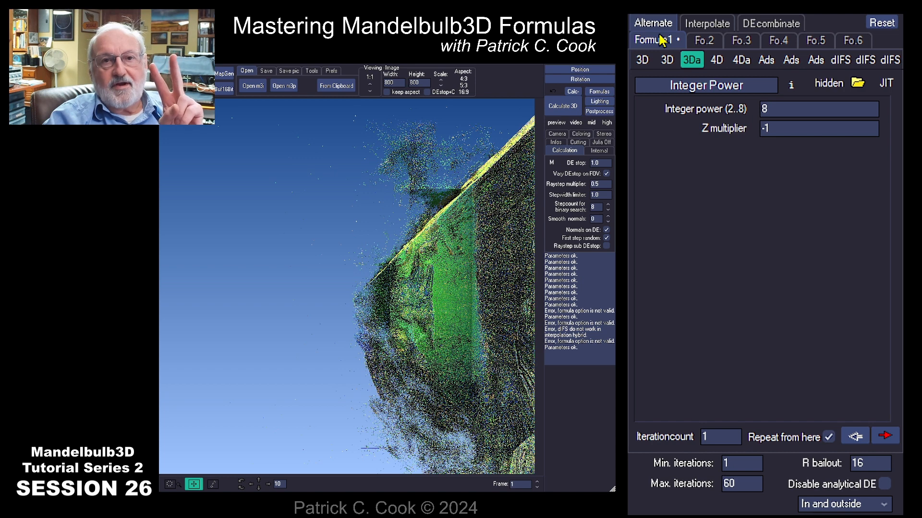
pyautogui.click(712, 24)
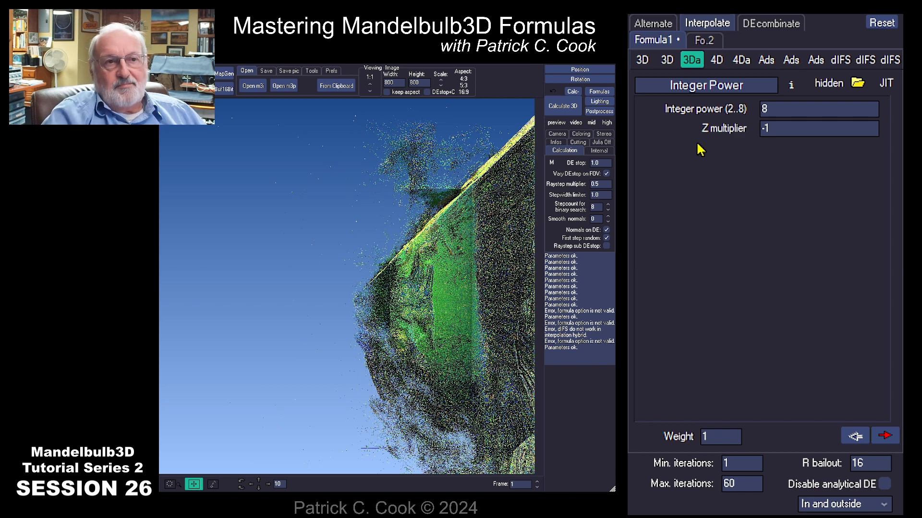
pyautogui.click(668, 81)
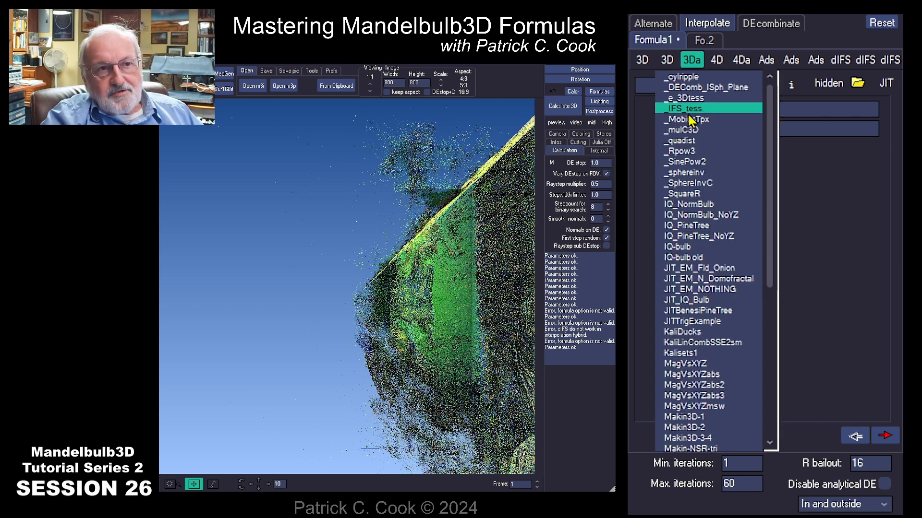
pyautogui.click(712, 109)
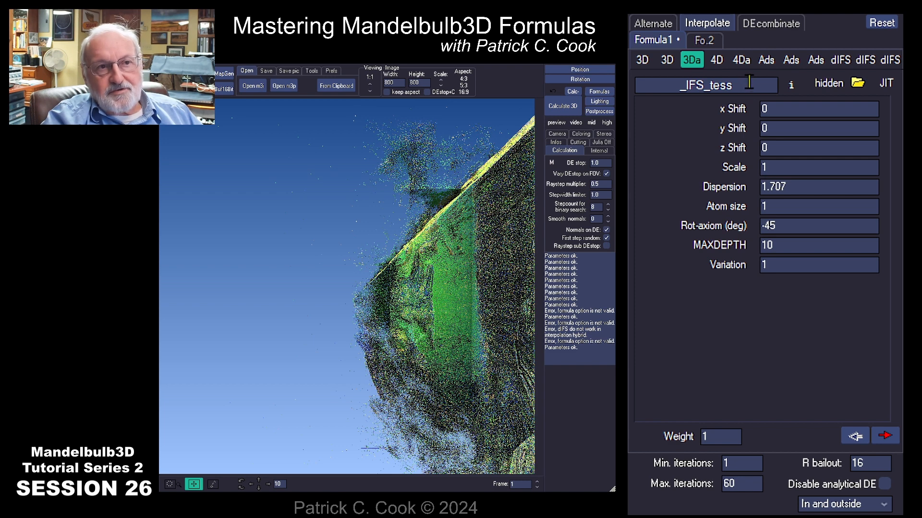
# Load the 3D formula _Rpow3 into the second formula slot.
pyautogui.click(705, 44)
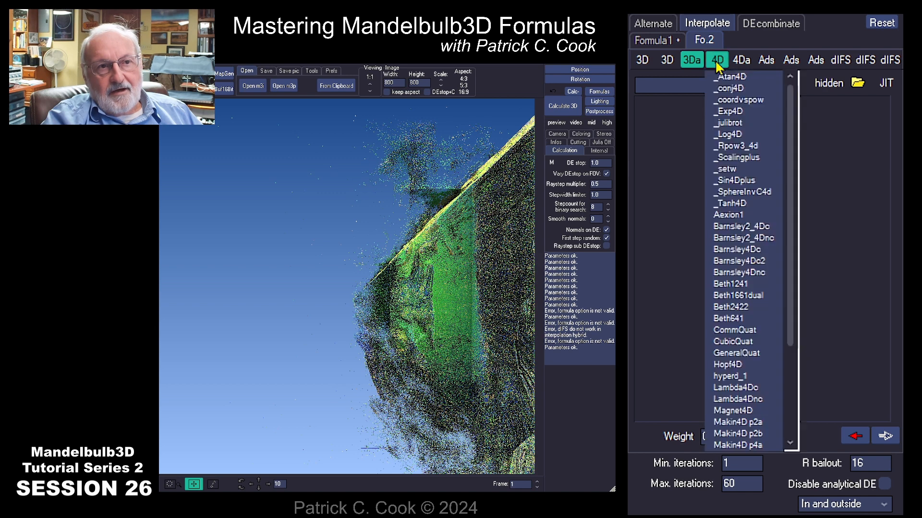
pyautogui.moveTo(668, 62)
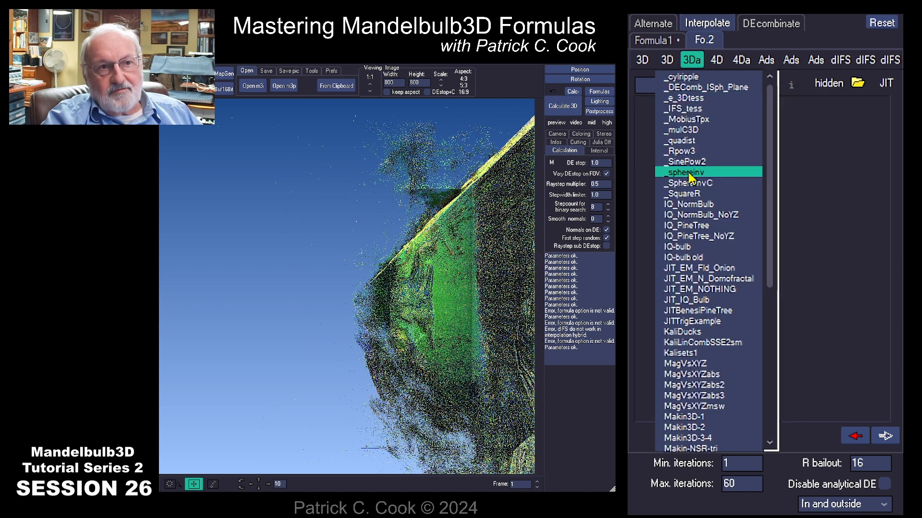
pyautogui.click(702, 152)
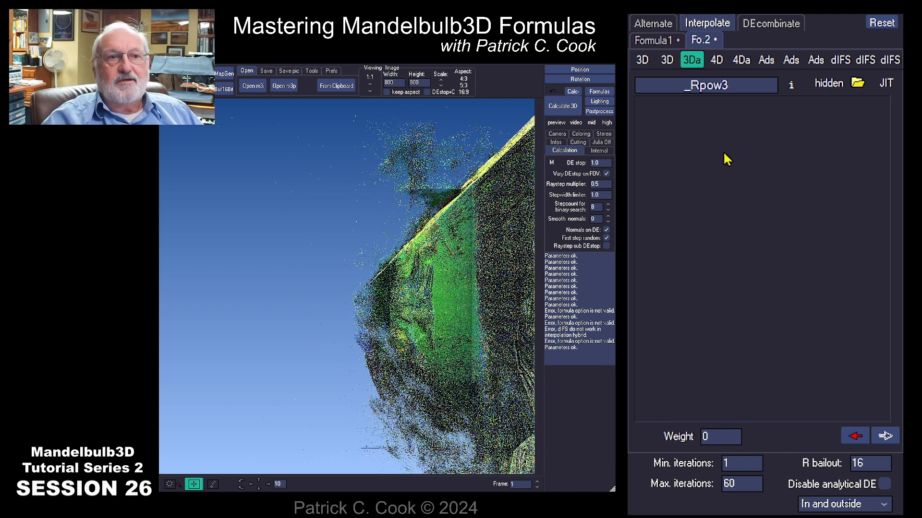
# Set the weight of _Rpow3 to 1 and render its interpolation with _IFS_tess.
pyautogui.click(652, 41)
pyautogui.click(701, 41)
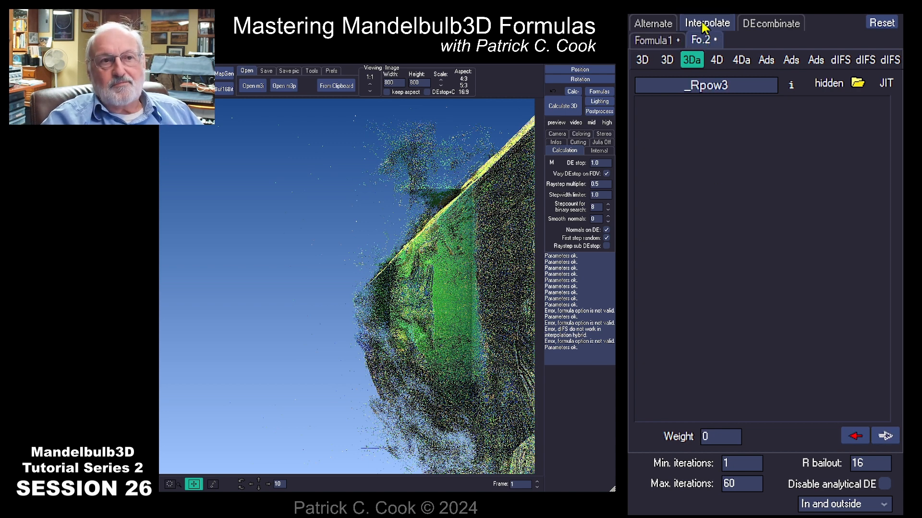
pyautogui.doubleClick(717, 436)
pyautogui.write('1')
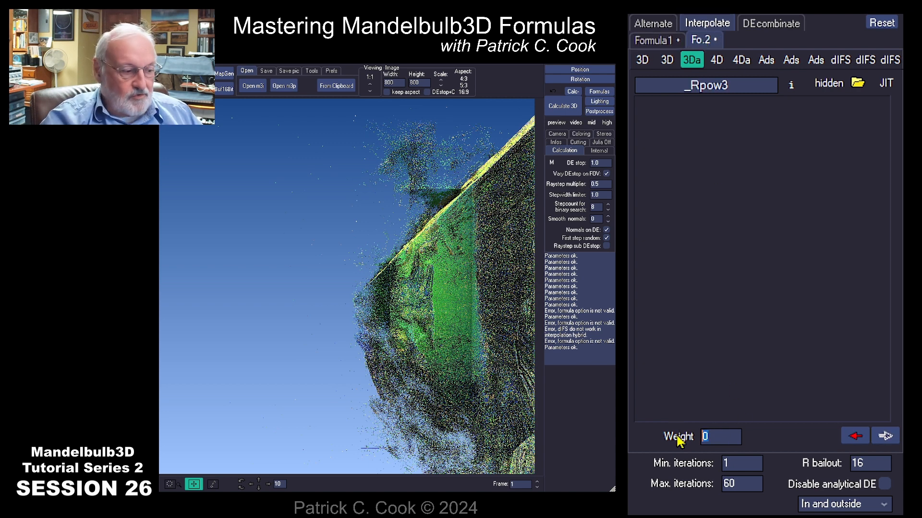
pyautogui.click(650, 41)
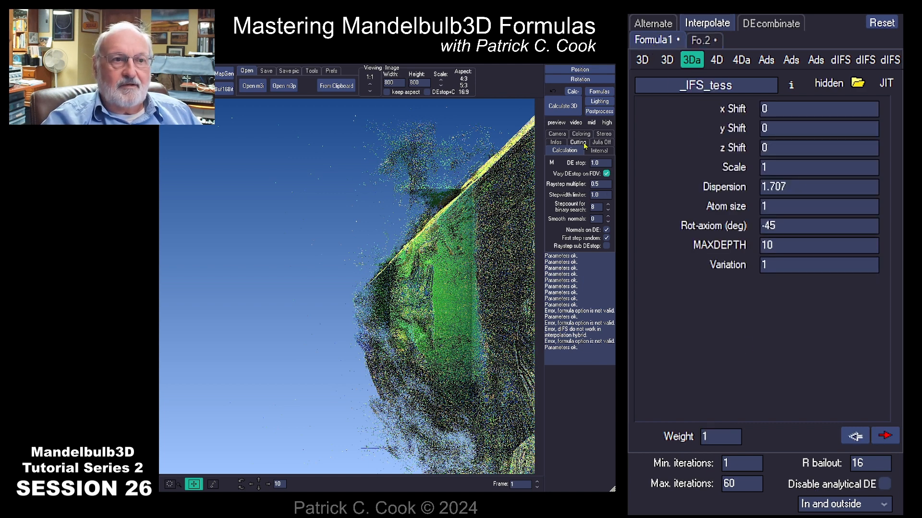
pyautogui.click(564, 108)
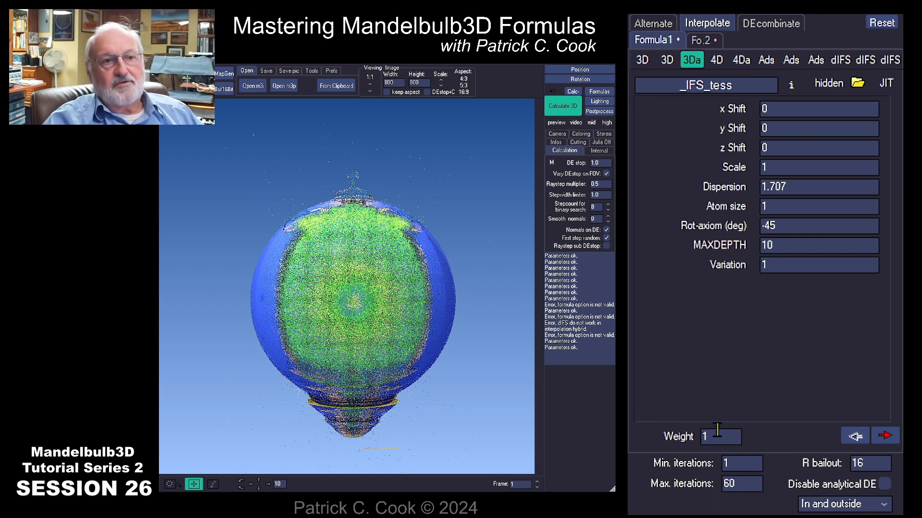
# Set the weight of the second formula, _Rpow3, to 0.
pyautogui.click(702, 40)
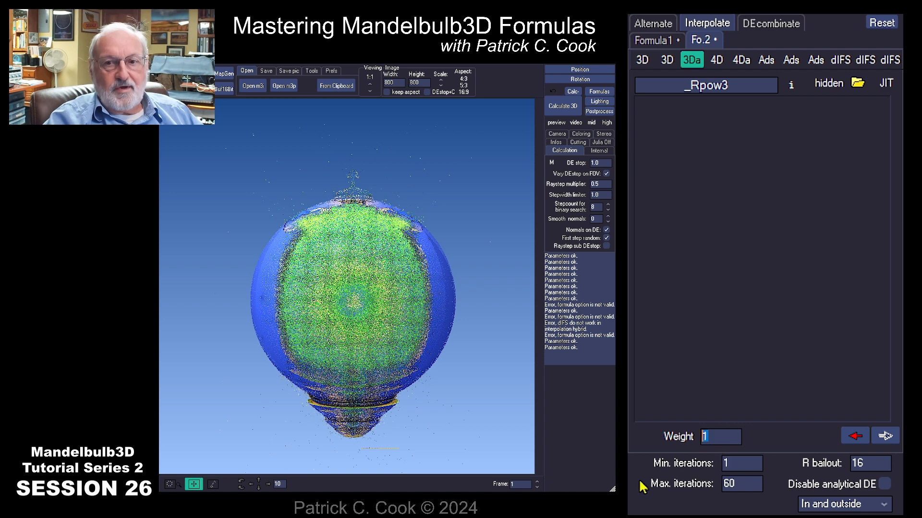
pyautogui.write('0')
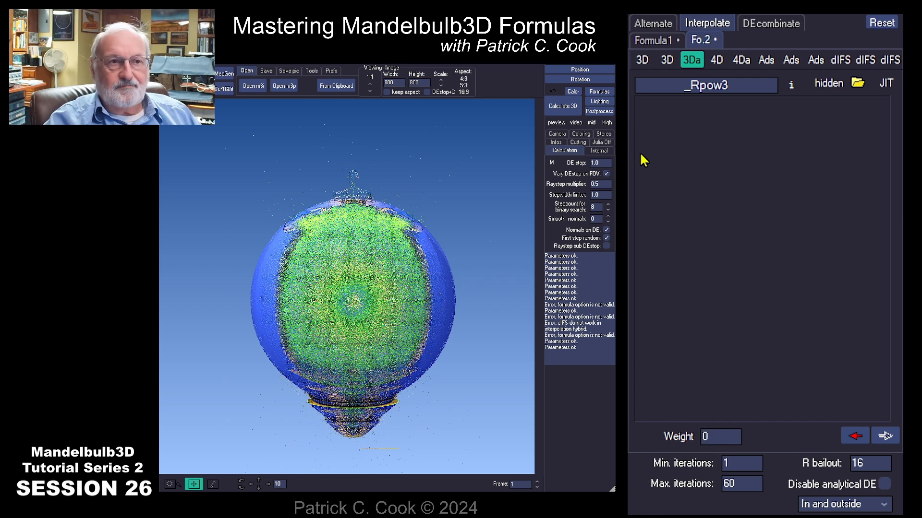